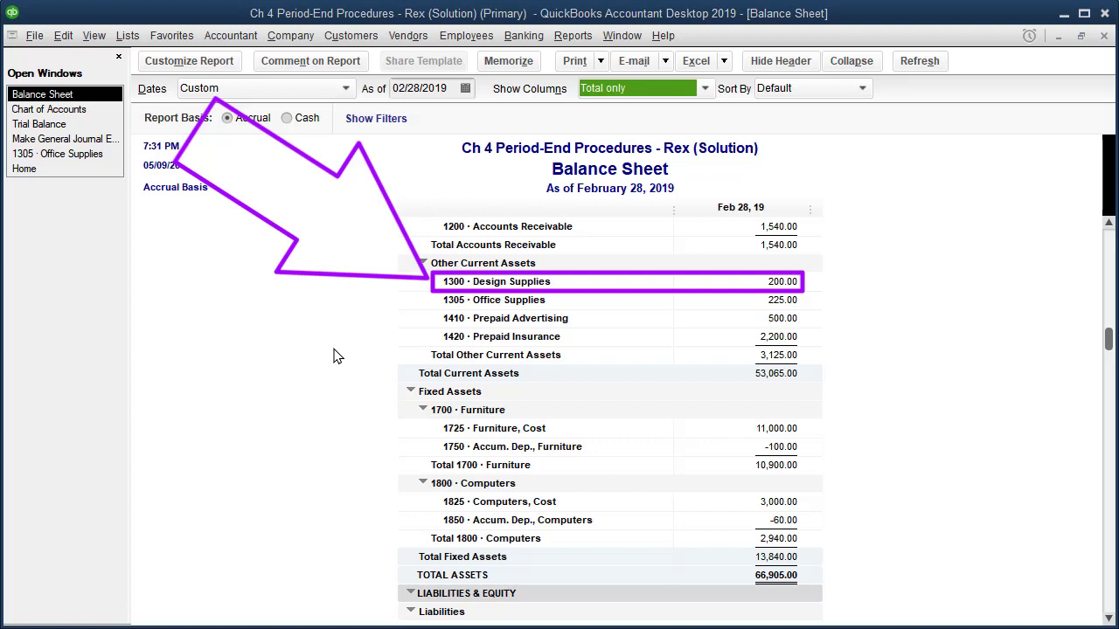
Review the Design Supplies balance in the trial balance report as of 02/28/2019
{"action": "left_click", "coordinate": [42, 124]}
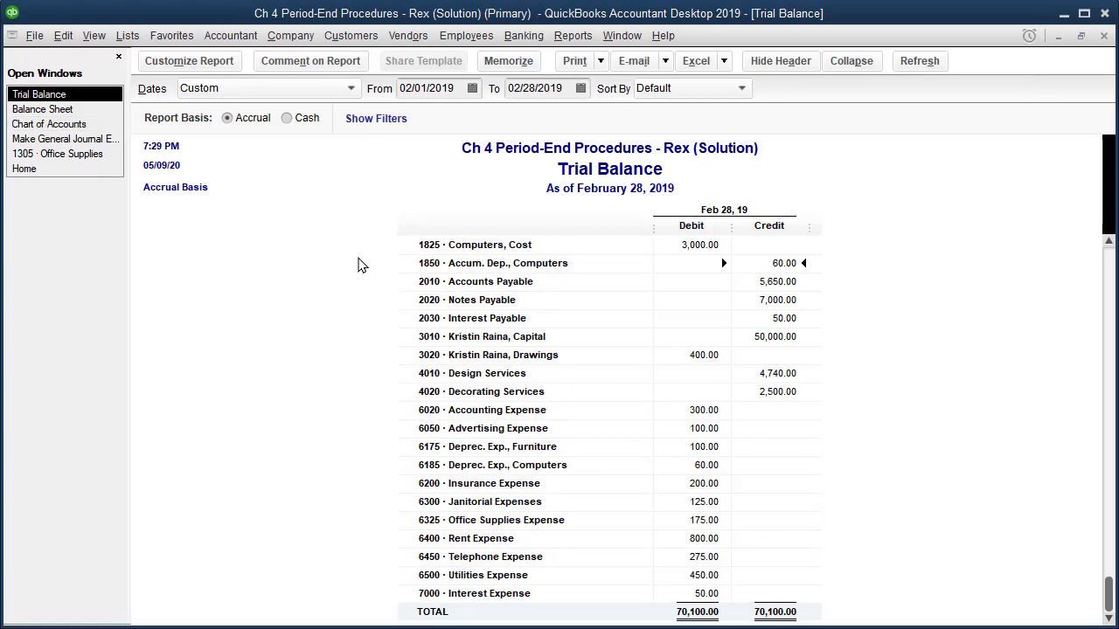
{"action": "scroll", "coordinate": [472, 306], "scroll_direction": "up", "scroll_amount": 3}
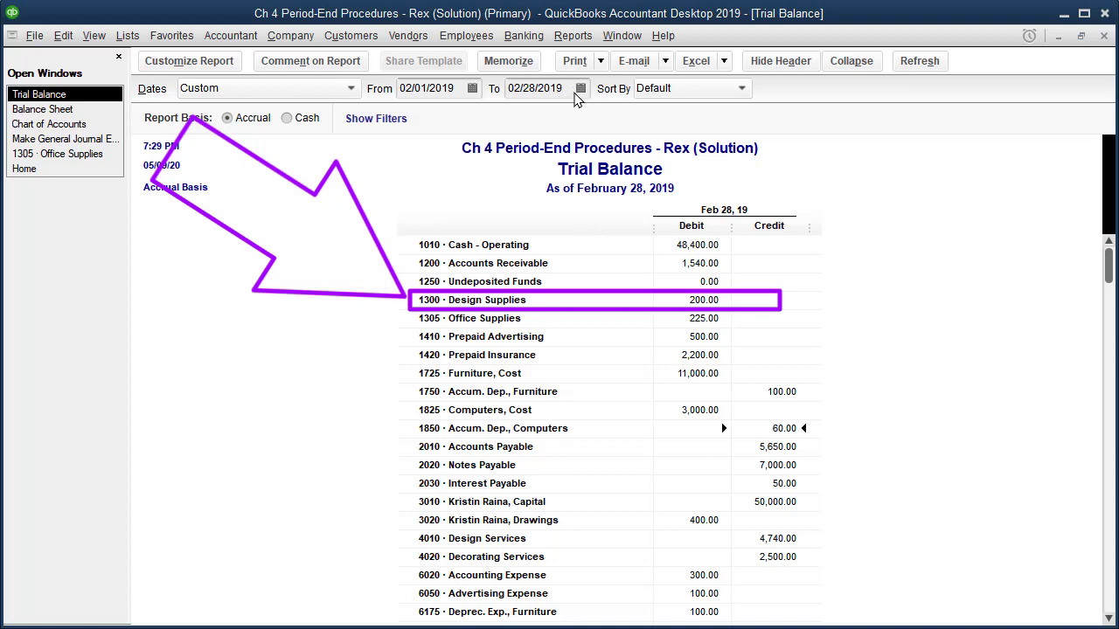
{"action": "double_click", "coordinate": [562, 88]}
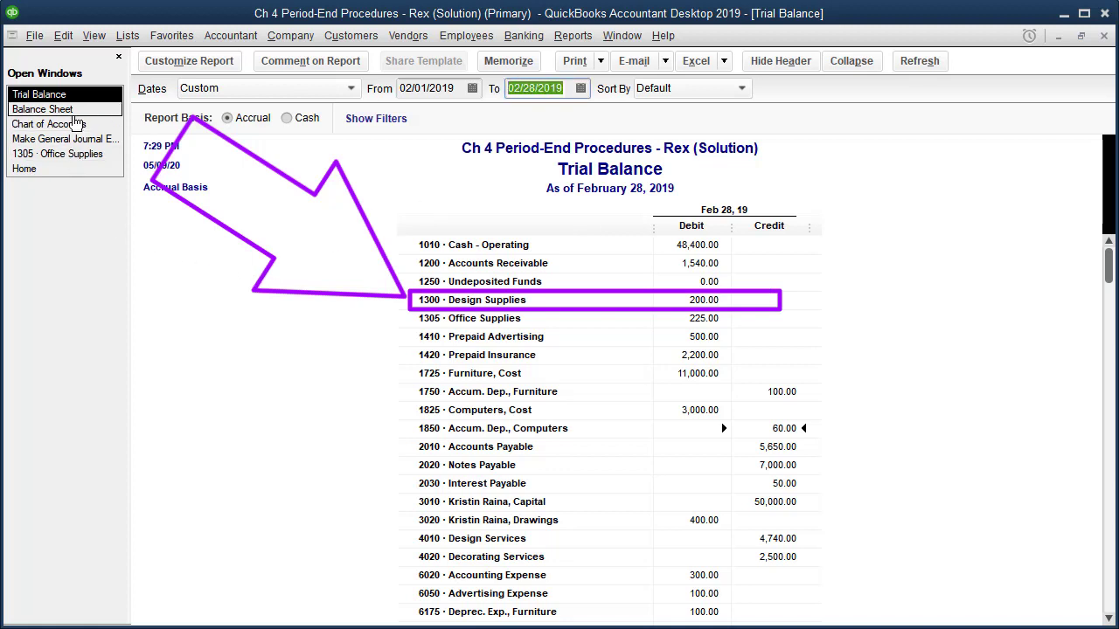
Inspect the register of account 1300 Design Supplies from the chart of accounts, then close the register
{"action": "left_click", "coordinate": [70, 128]}
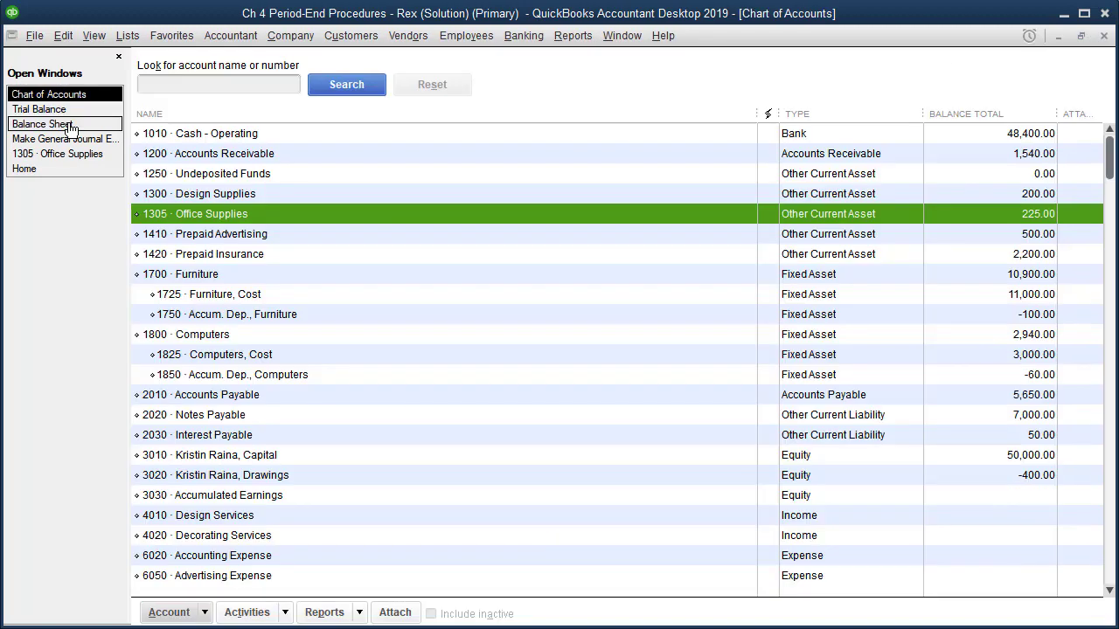
{"action": "left_click", "coordinate": [220, 193]}
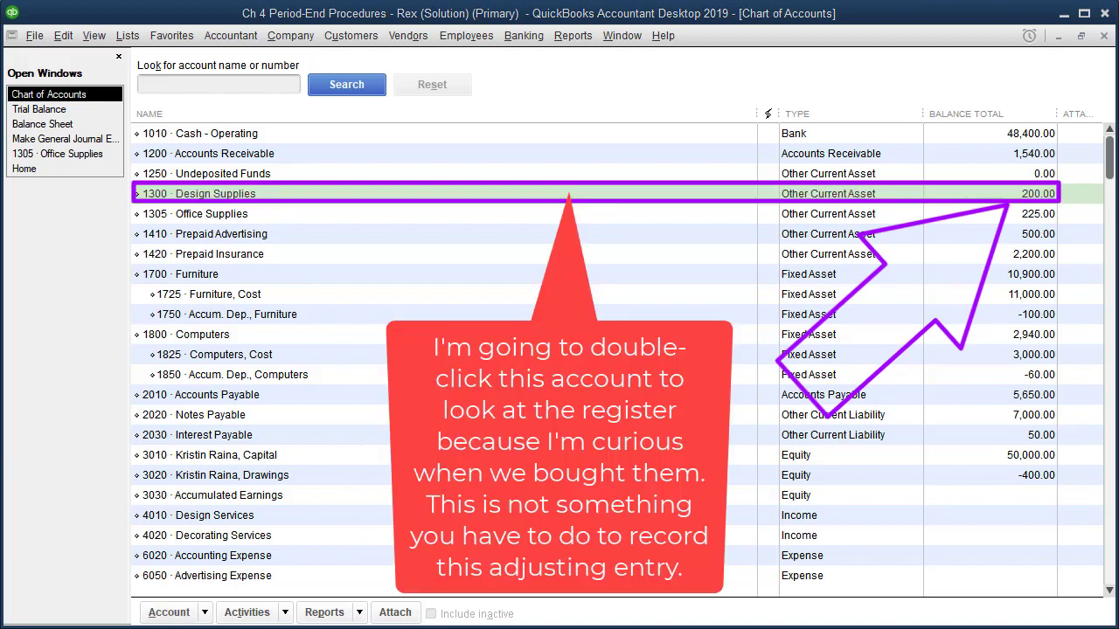
{"action": "left_click", "coordinate": [522, 195]}
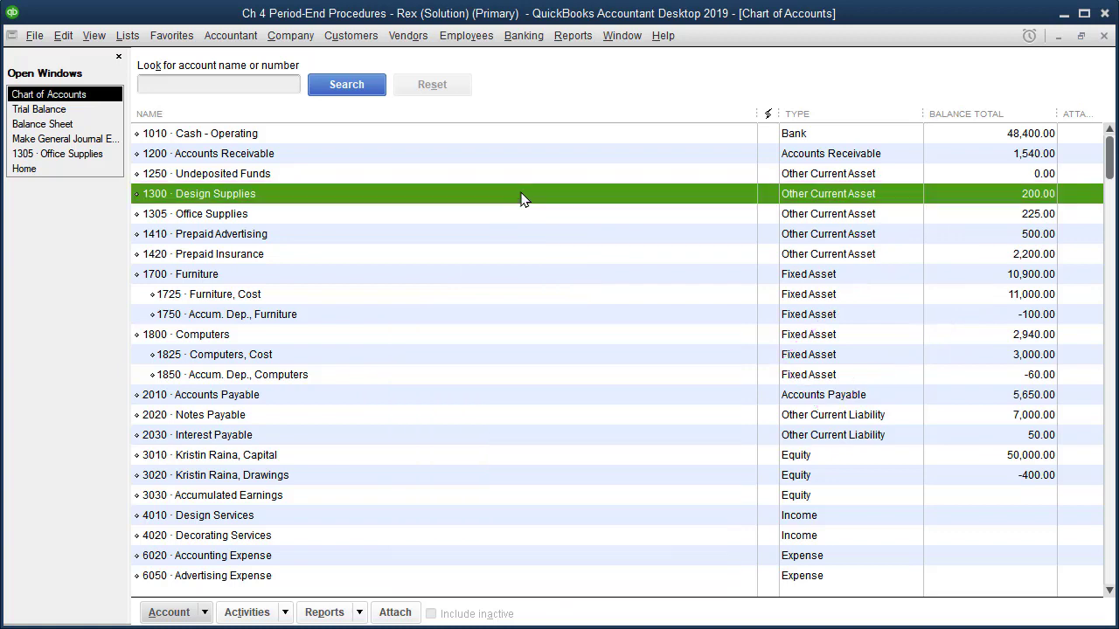
{"action": "double_click", "coordinate": [522, 196]}
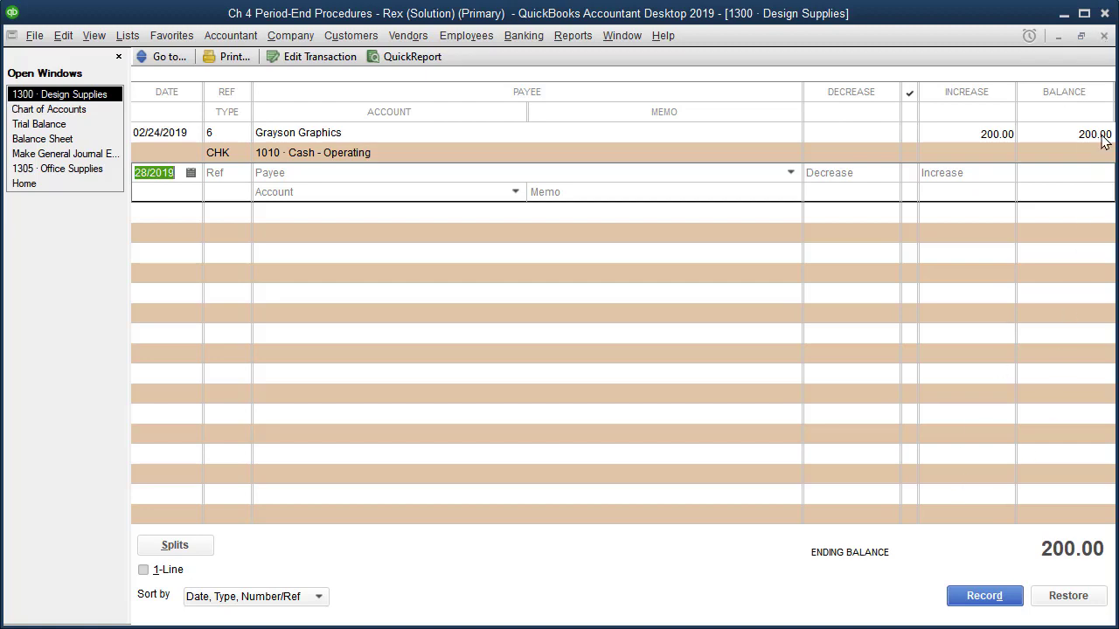
{"action": "left_click", "coordinate": [1104, 37]}
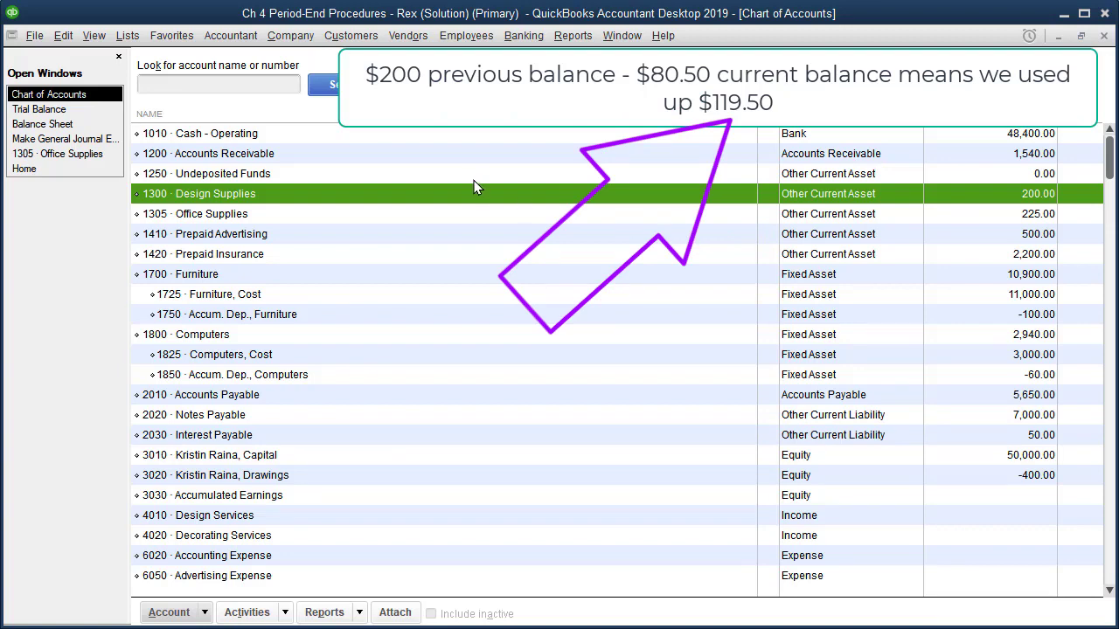
Start a new general journal entry with a 119.50 debit on the first line and a matching 119.50 credit on the second
{"action": "left_click", "coordinate": [283, 40]}
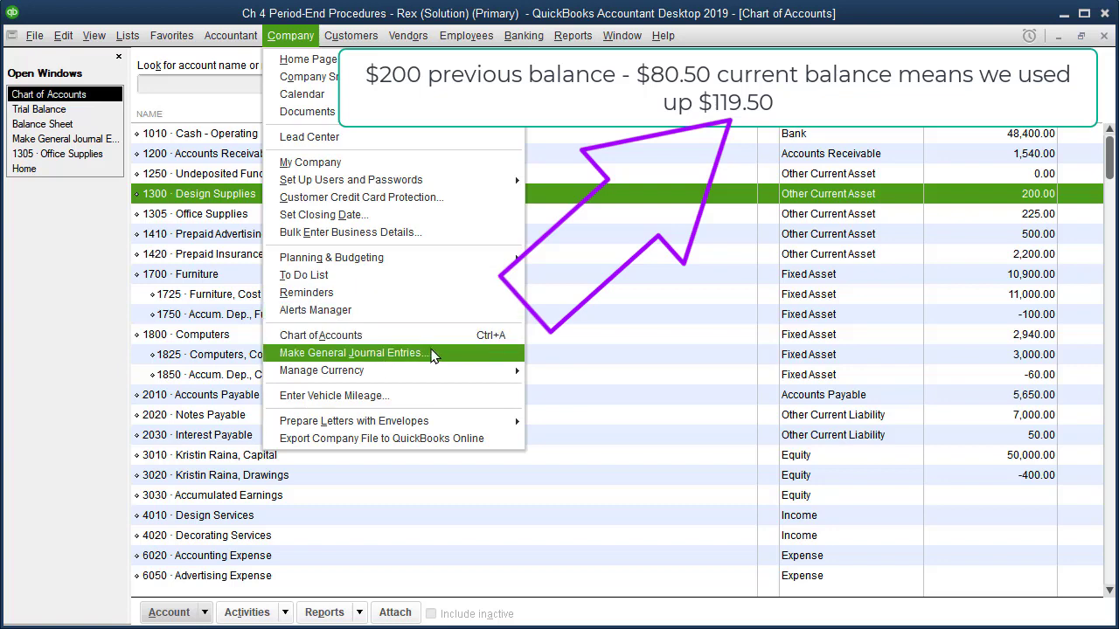
{"action": "left_click", "coordinate": [432, 354]}
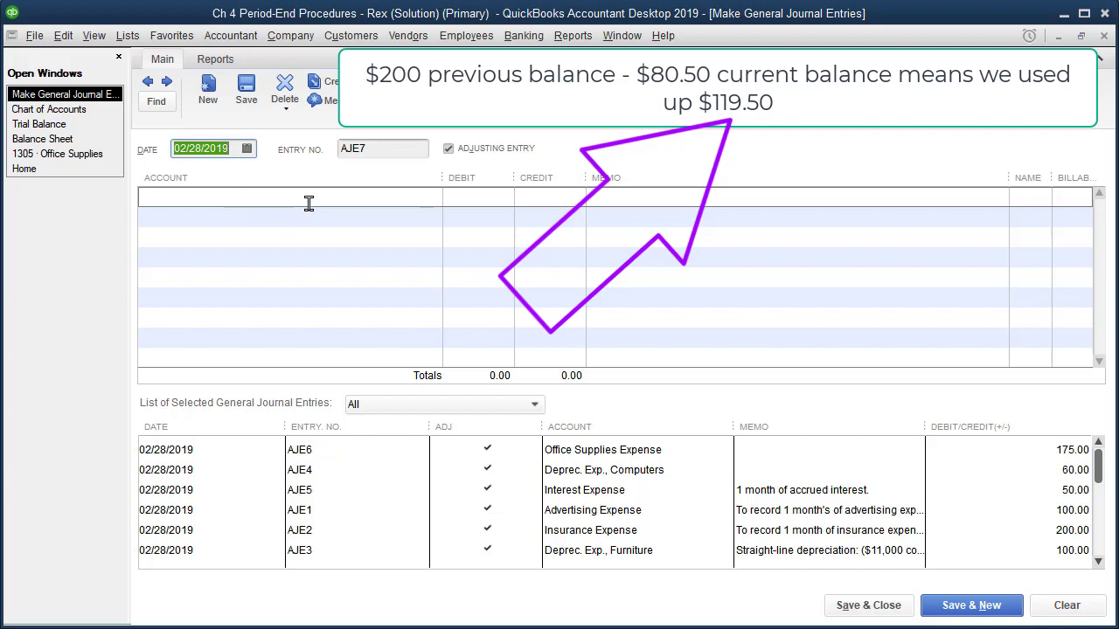
{"action": "left_click", "coordinate": [464, 203]}
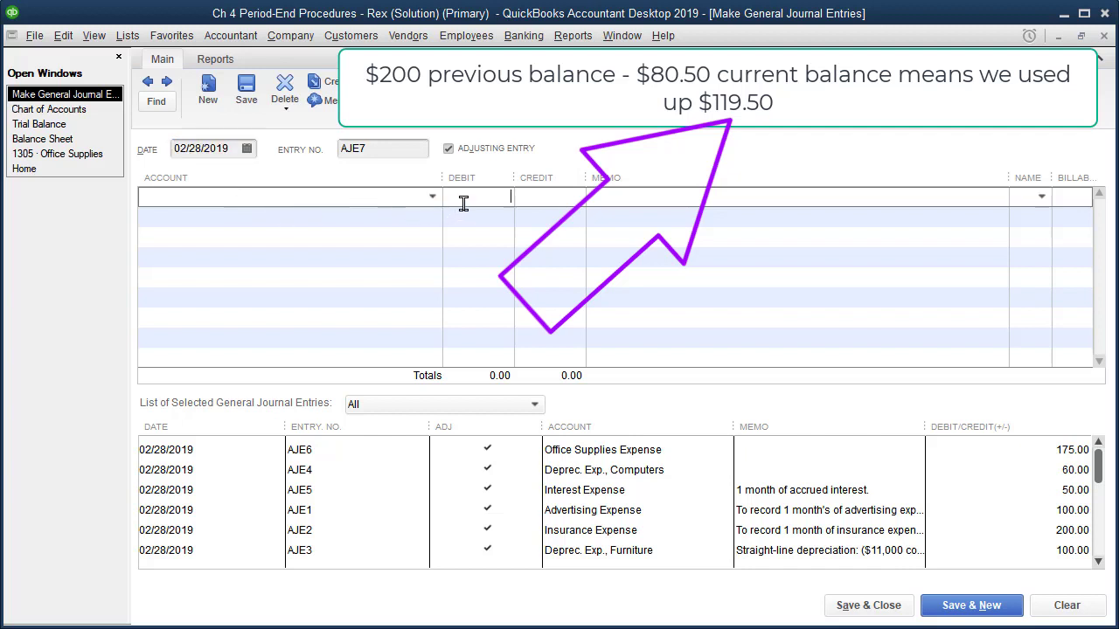
{"action": "type", "text": "11"}
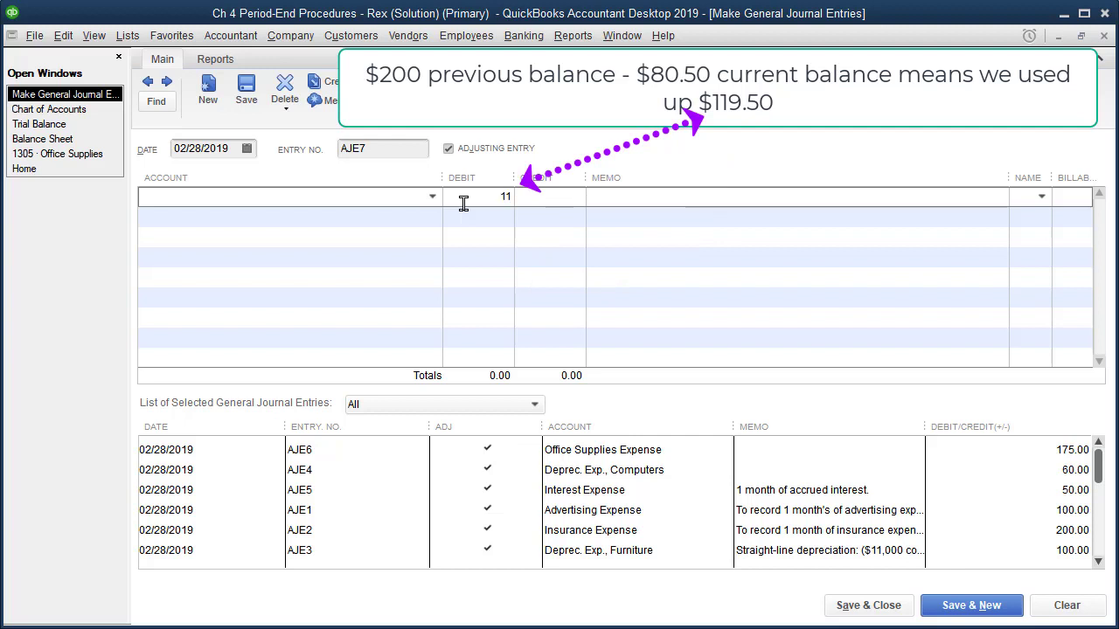
{"action": "type", "text": "9.50"}
{"action": "left_click", "coordinate": [565, 218]}
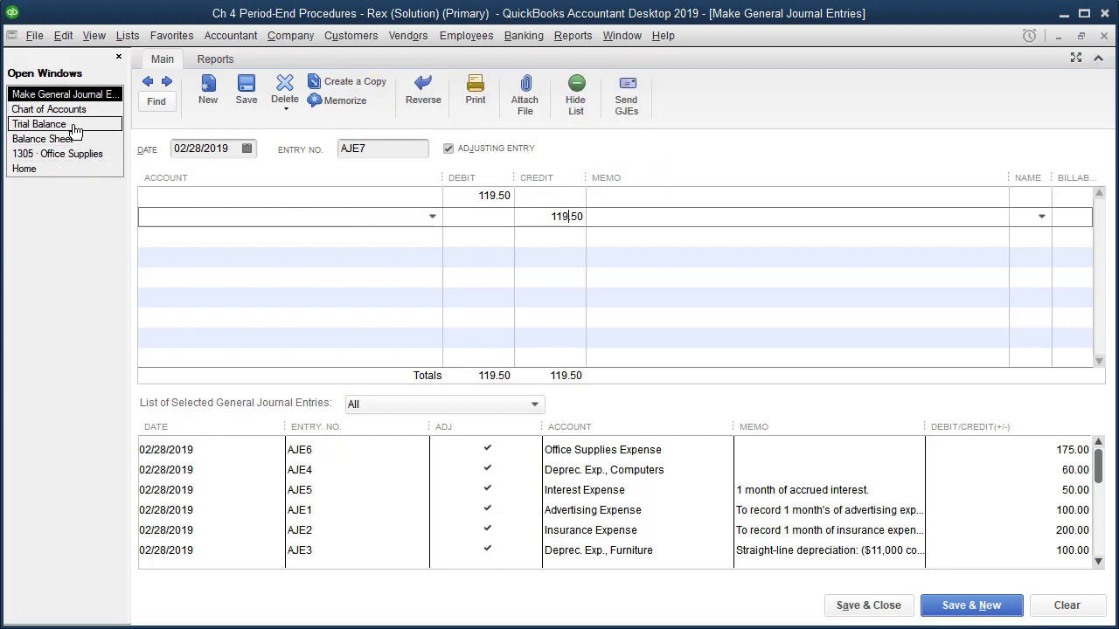
Consult the trial balance, then assign account 1300 Design Supplies to the credit line of the journal entry
{"action": "left_click", "coordinate": [61, 125]}
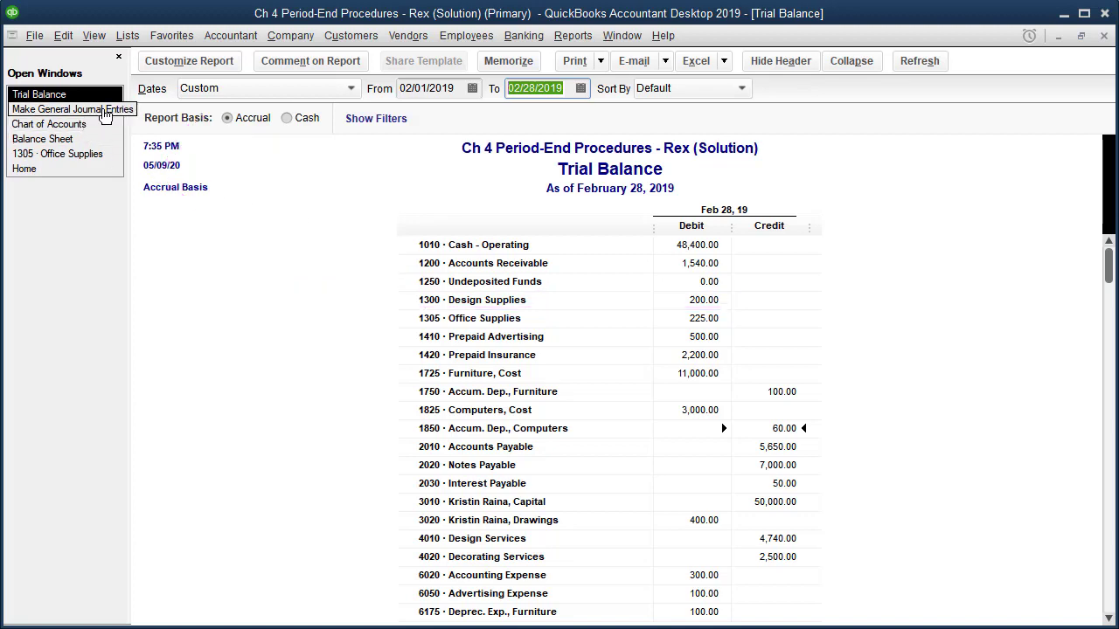
{"action": "left_click", "coordinate": [104, 110]}
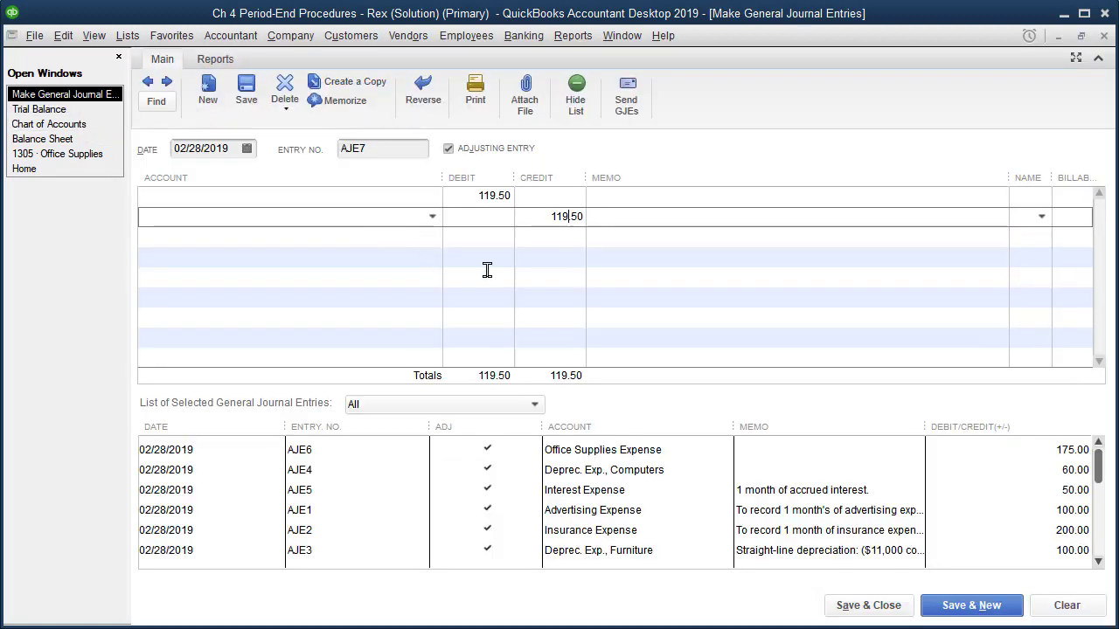
{"action": "left_click", "coordinate": [432, 217]}
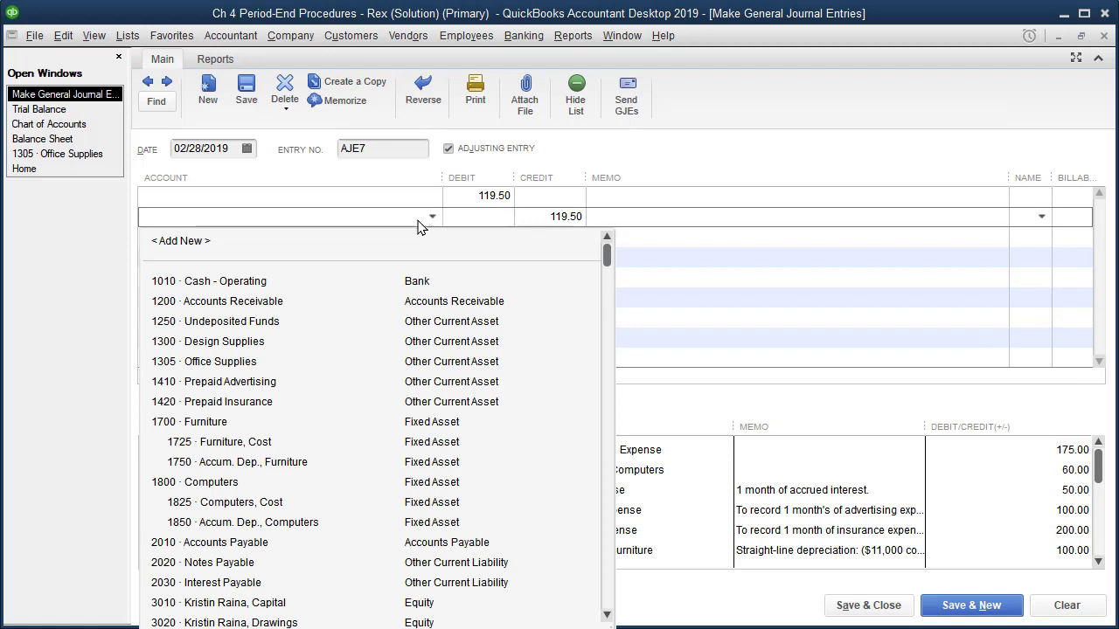
{"action": "left_click", "coordinate": [245, 343]}
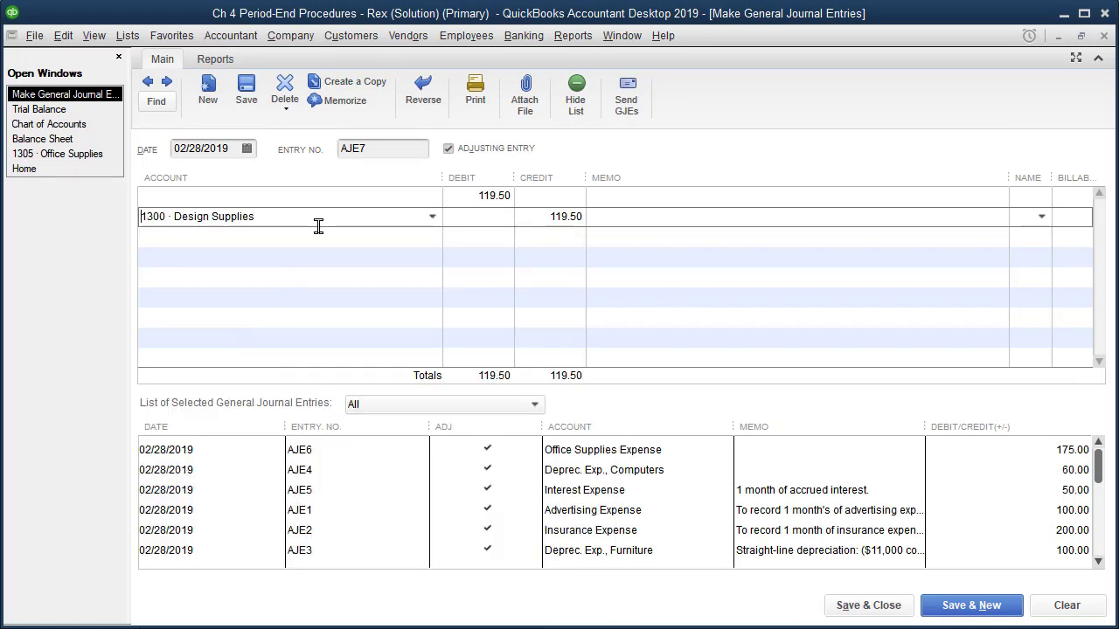
Begin adding a new account of type Expense from the debit line's account choices
{"action": "left_click", "coordinate": [348, 202]}
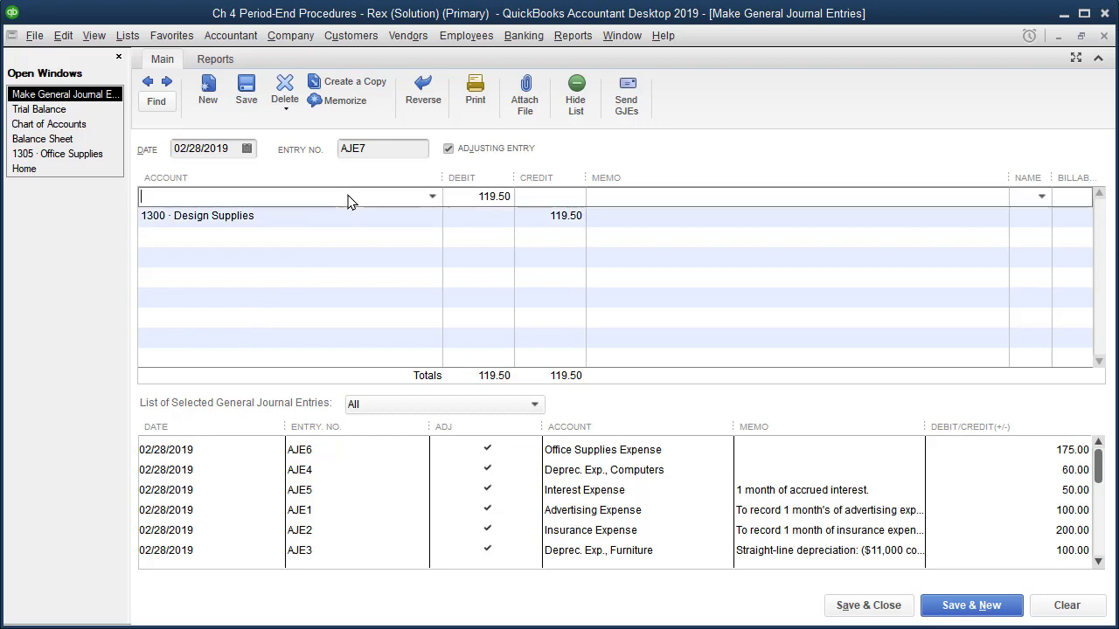
{"action": "left_click", "coordinate": [433, 197]}
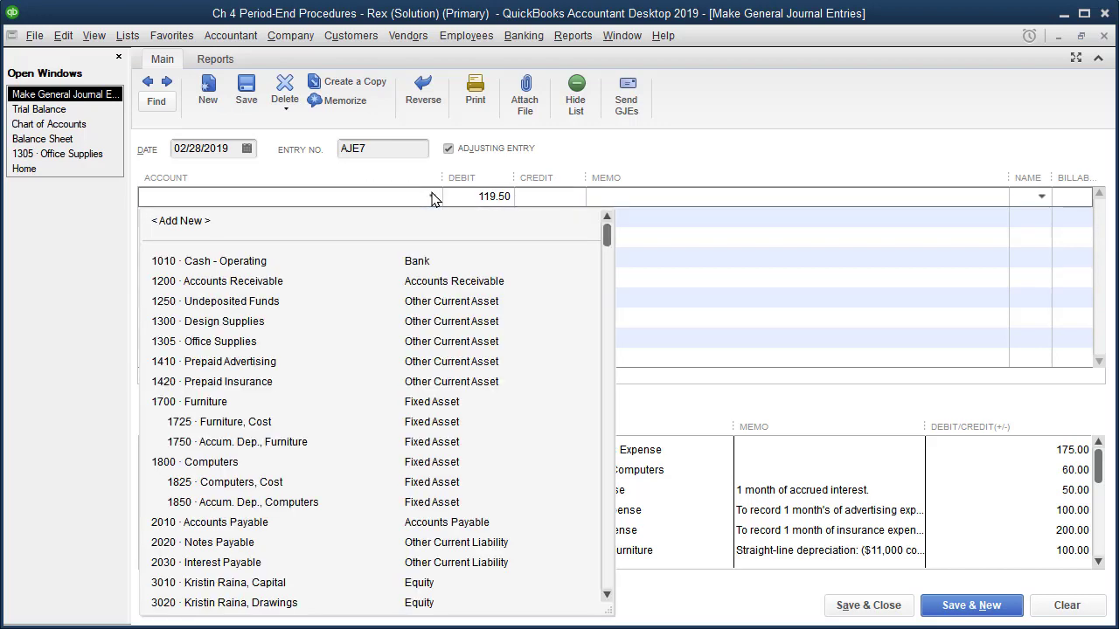
{"action": "scroll", "coordinate": [359, 411], "scroll_direction": "down", "scroll_amount": 6}
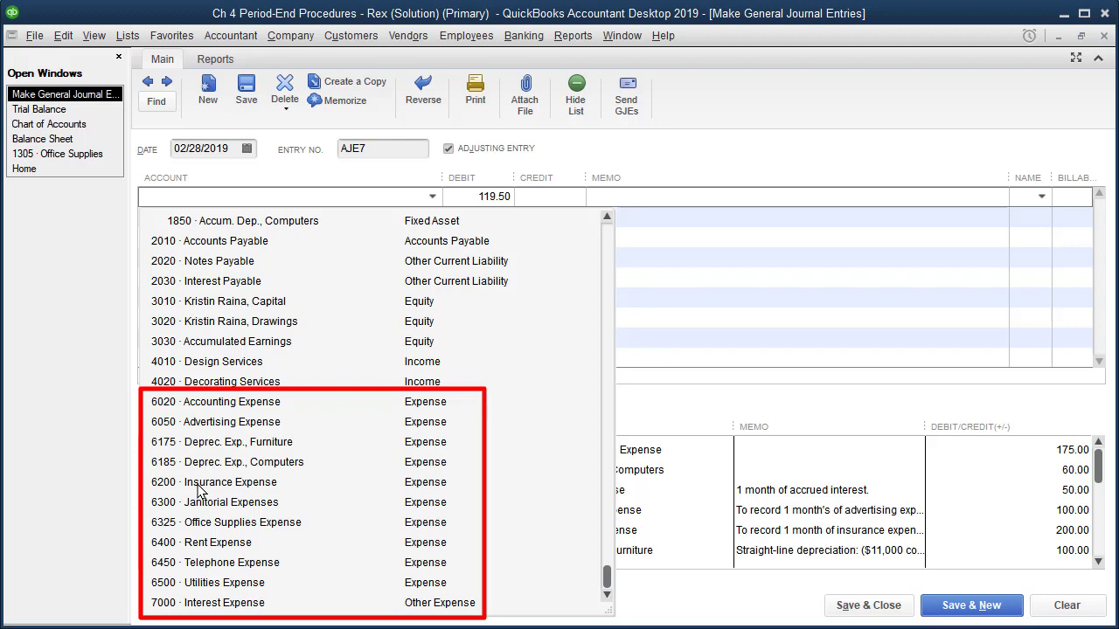
{"action": "scroll", "coordinate": [285, 327], "scroll_direction": "up", "scroll_amount": 5}
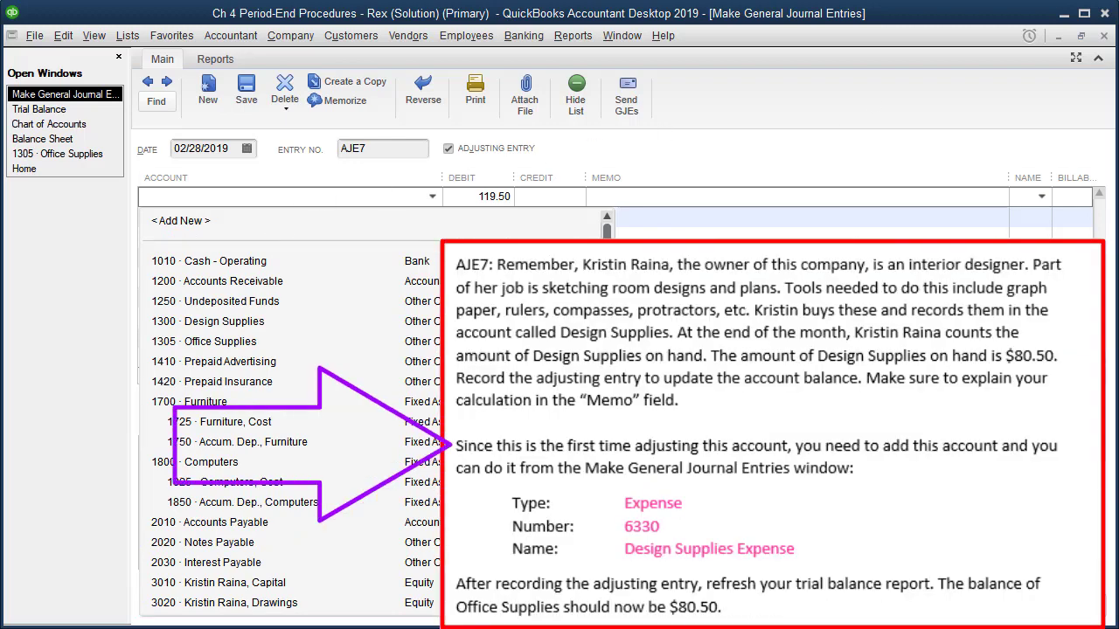
{"action": "left_click", "coordinate": [191, 223]}
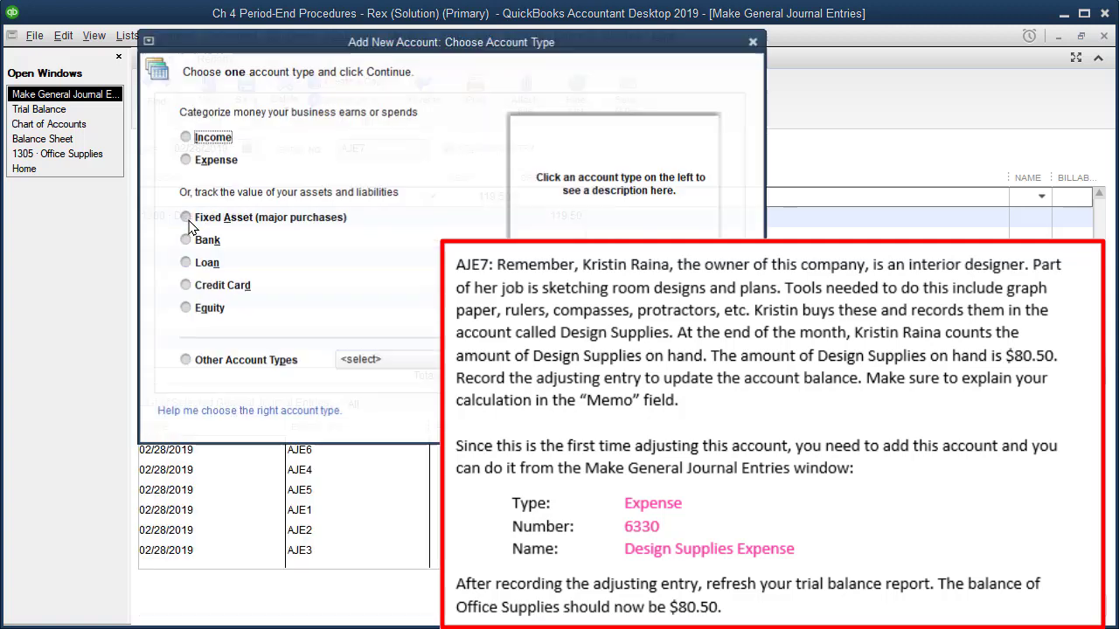
{"action": "left_click", "coordinate": [185, 160]}
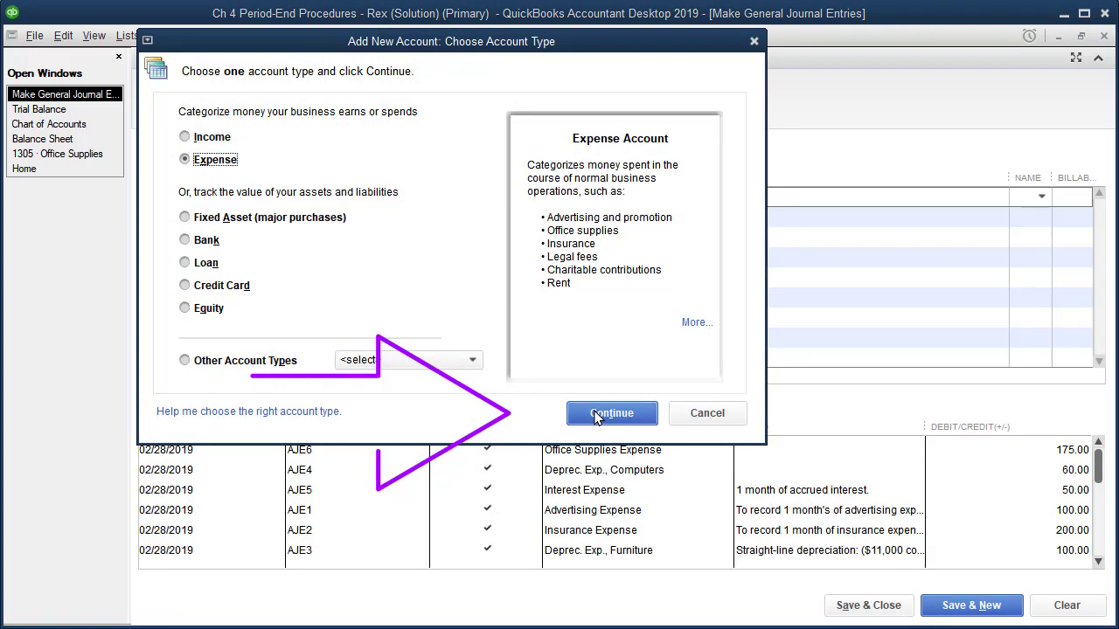
{"action": "left_click", "coordinate": [591, 407]}
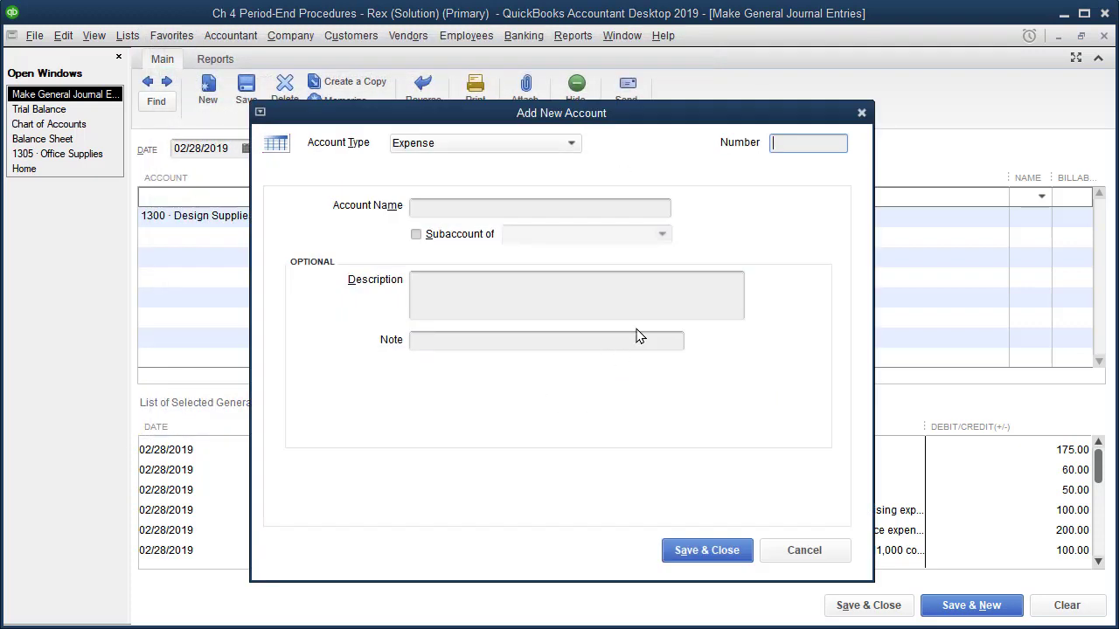
Give the new expense account number 6330 and the name Design Supplie Expense, and save it to the debit line
{"action": "key", "text": "Tab"}
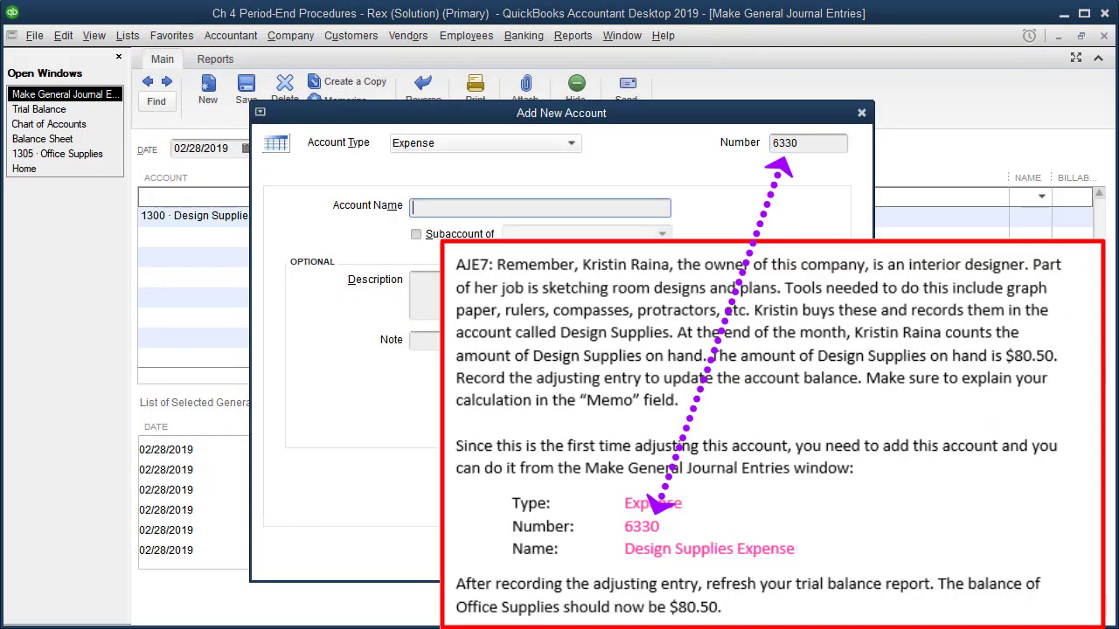
{"action": "type", "text": "Design Su"}
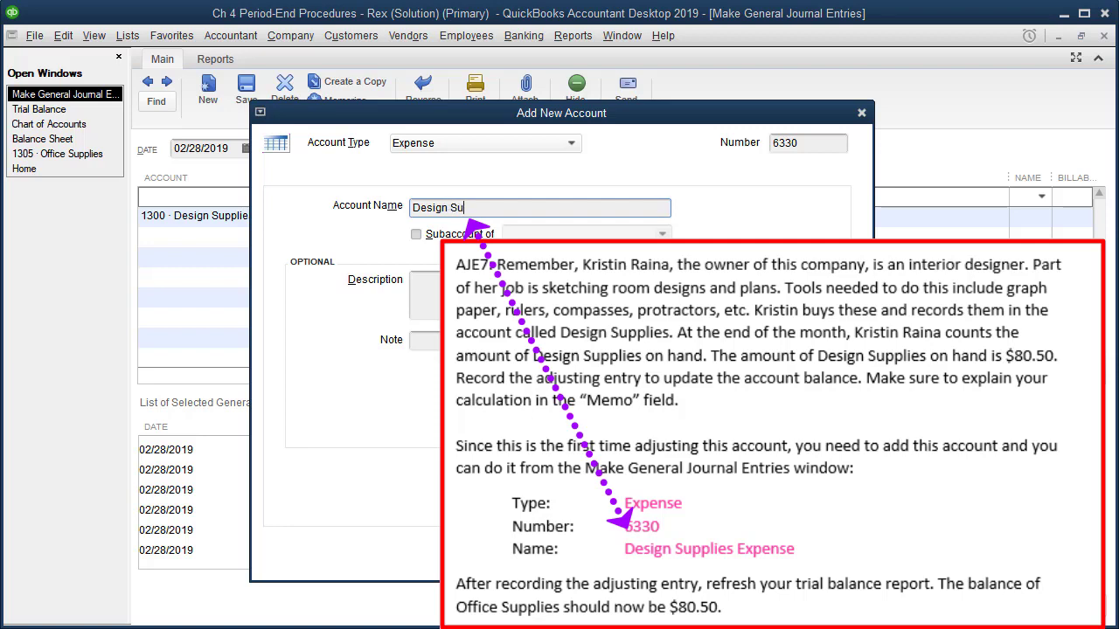
{"action": "type", "text": "pplie Expense"}
{"action": "left_click", "coordinate": [697, 549]}
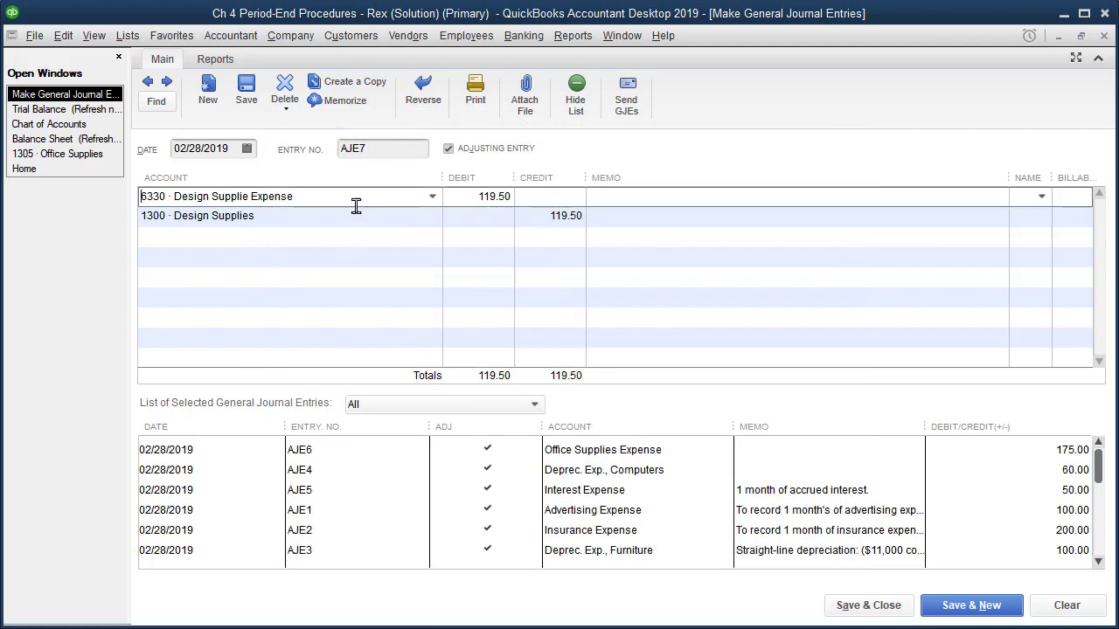
{"action": "left_click_drag", "start_coordinate": [326, 195], "coordinate": [138, 193]}
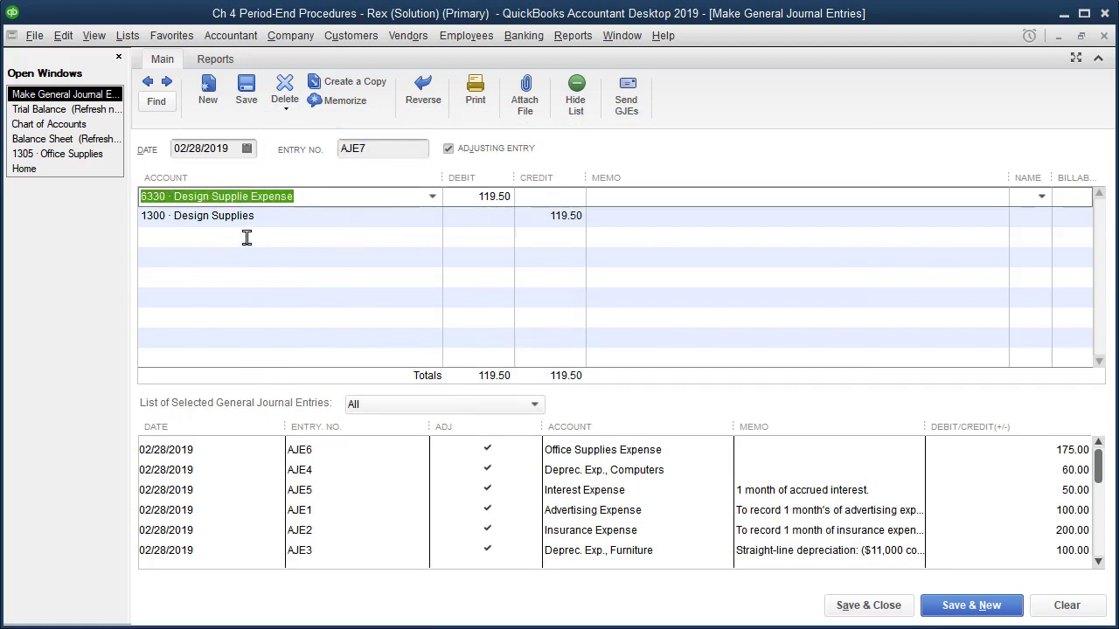
{"action": "left_click", "coordinate": [280, 222]}
{"action": "left_click_drag", "start_coordinate": [140, 217], "coordinate": [327, 218]}
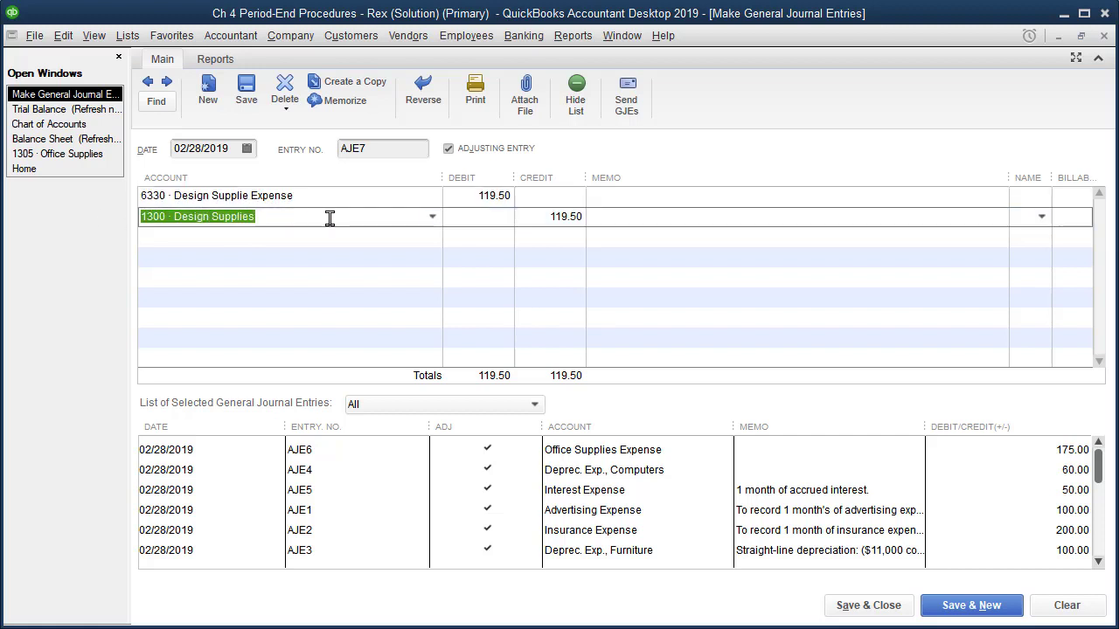
{"action": "left_click", "coordinate": [473, 197]}
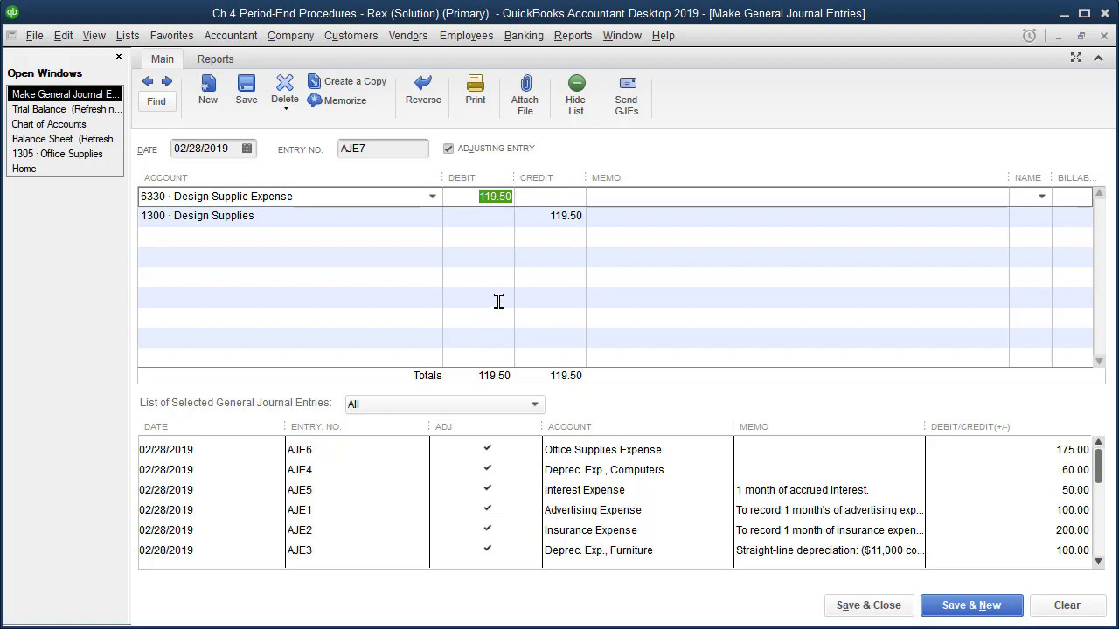
Enter the debit line's memo as "$200 QB balance - $80.50 = $119.50 of design supplies used"
{"action": "left_click", "coordinate": [603, 203]}
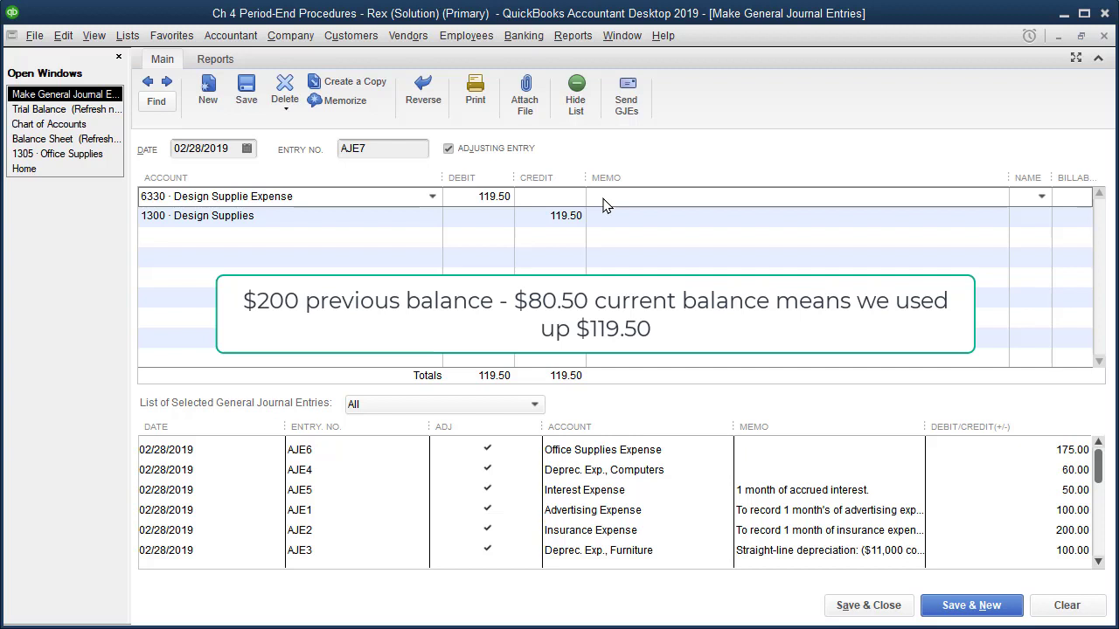
{"action": "type", "text": "$200 QB"}
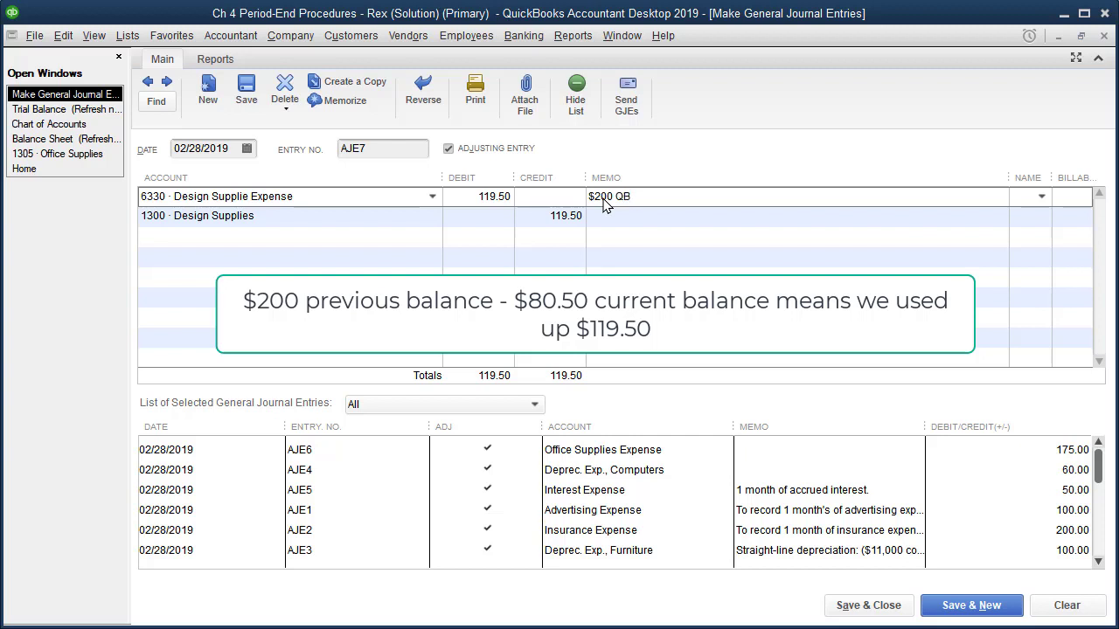
{"action": "type", "text": " balance - $80.50 = $119.5"}
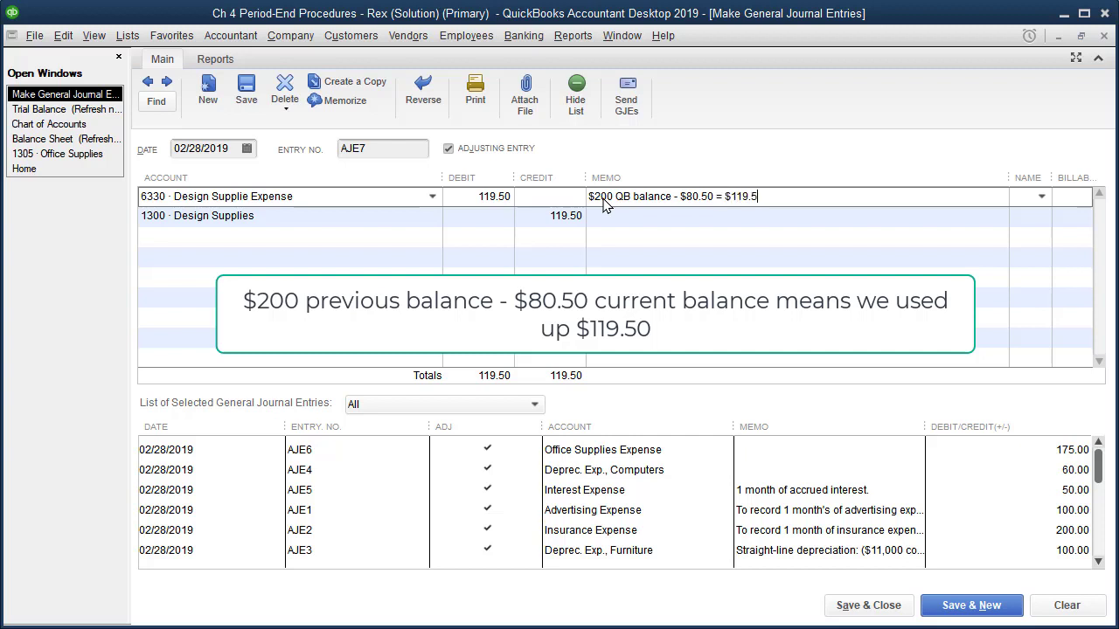
{"action": "type", "text": "0 of design supplies u"}
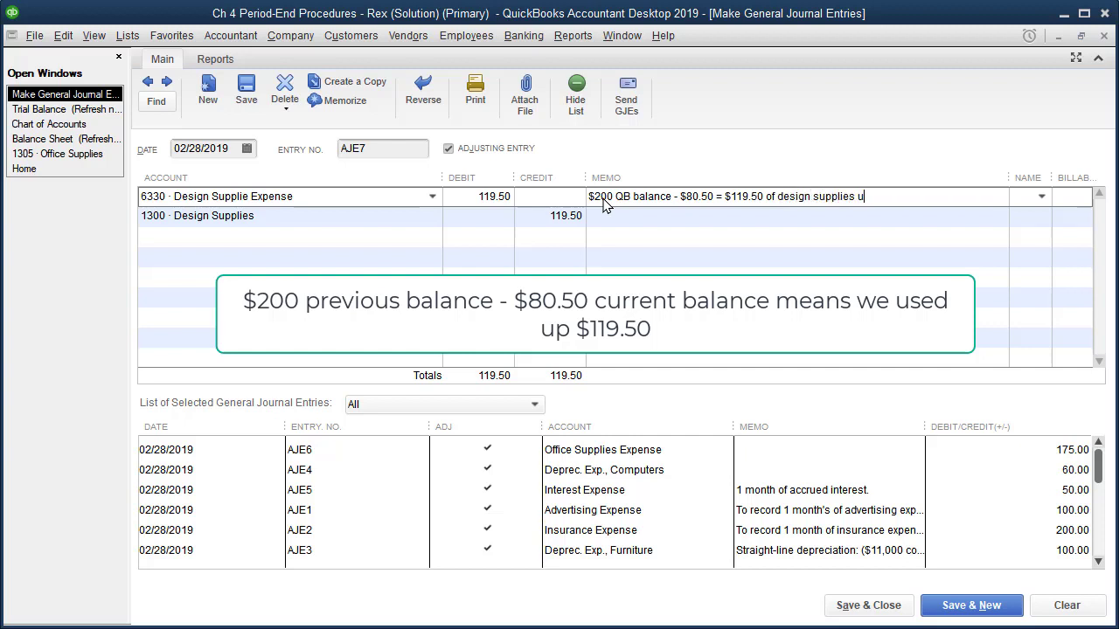
{"action": "type", "text": "sed"}
{"action": "left_click_drag", "start_coordinate": [904, 195], "coordinate": [472, 198]}
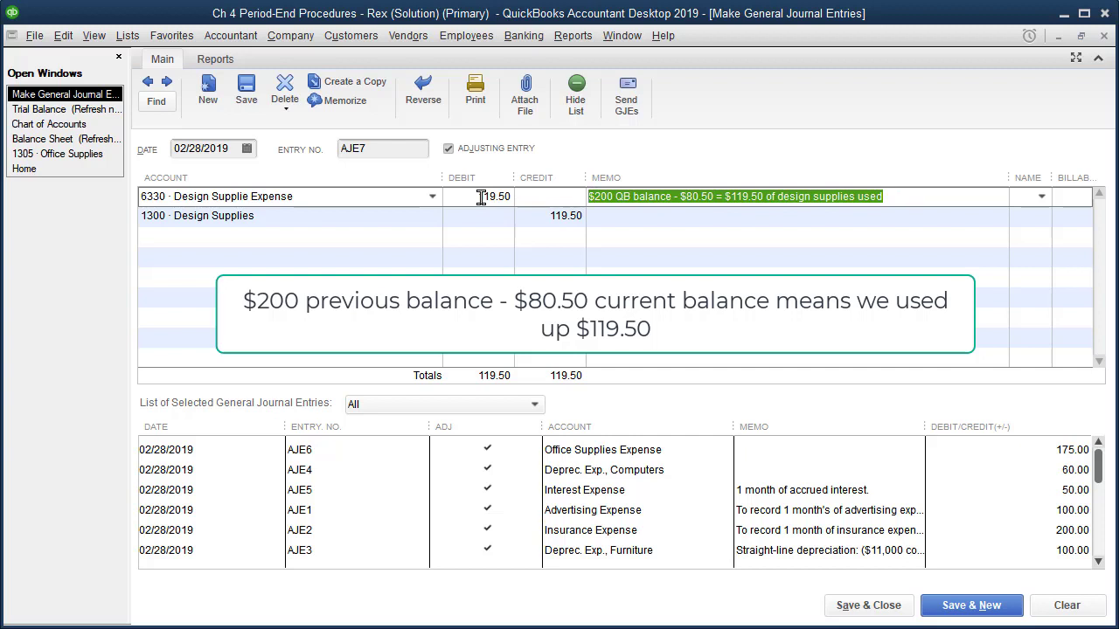
Save adjusting entry AJE7 and start a new entry, then check 1300 Design Supplies in the trial balance and balance sheet
{"action": "left_click", "coordinate": [959, 606]}
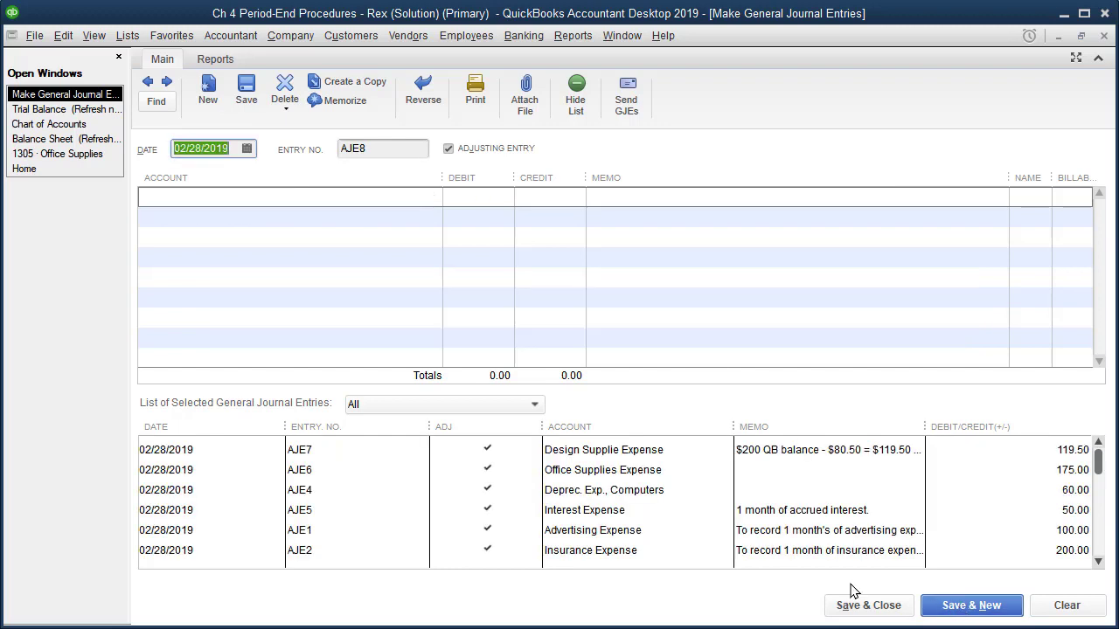
{"action": "left_click", "coordinate": [59, 110]}
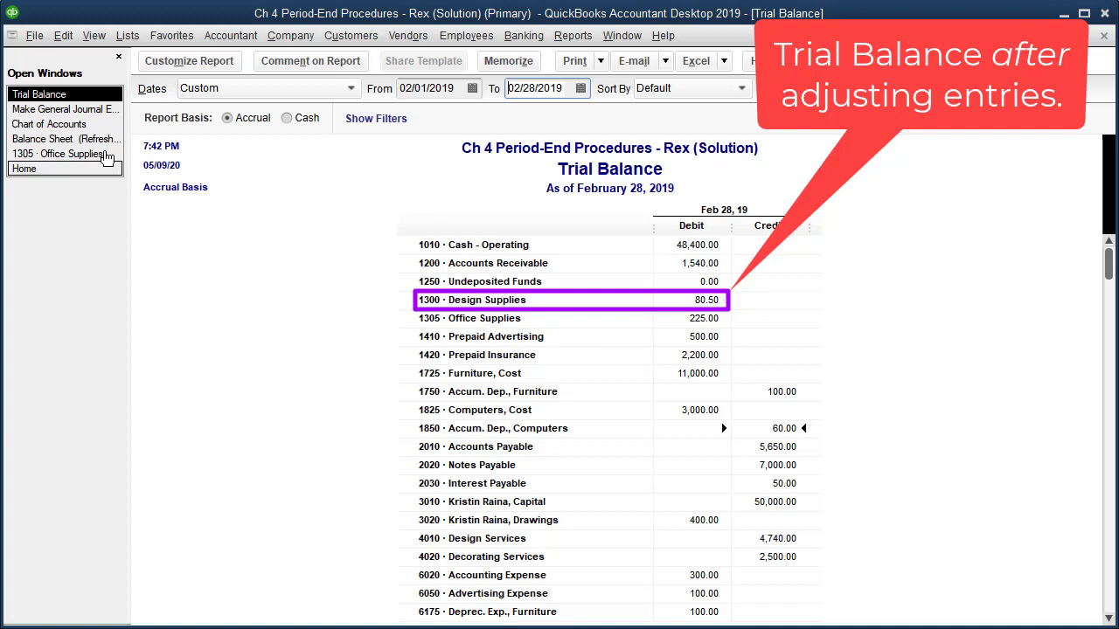
{"action": "left_click", "coordinate": [92, 139]}
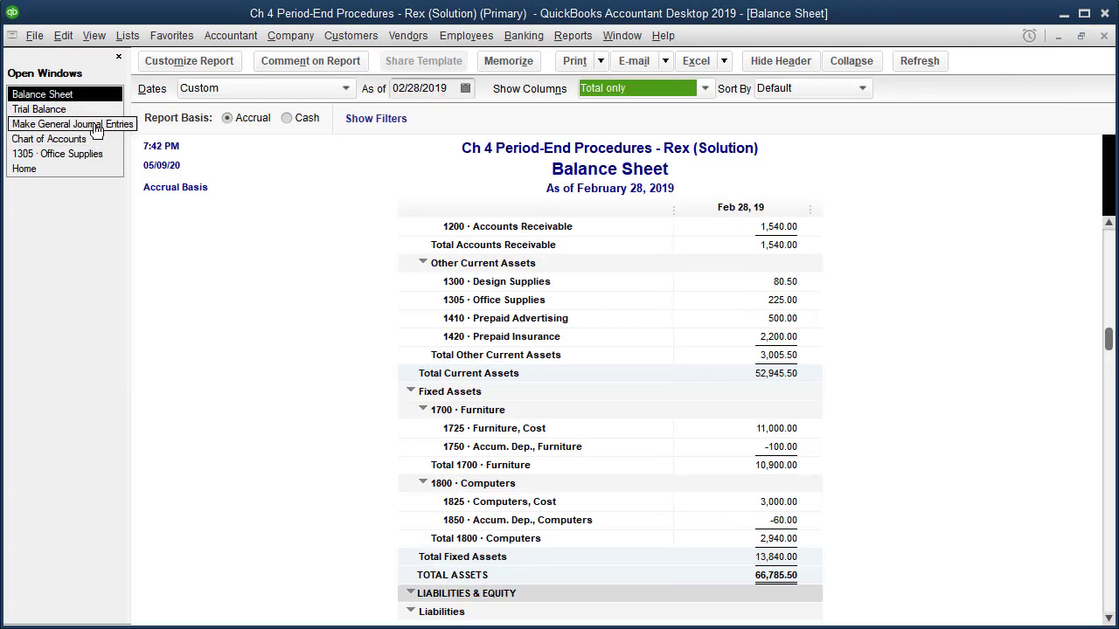
Return to the trial balance and examine the debit posted to account 6330 Design Supplie Expense
{"action": "left_click", "coordinate": [48, 109]}
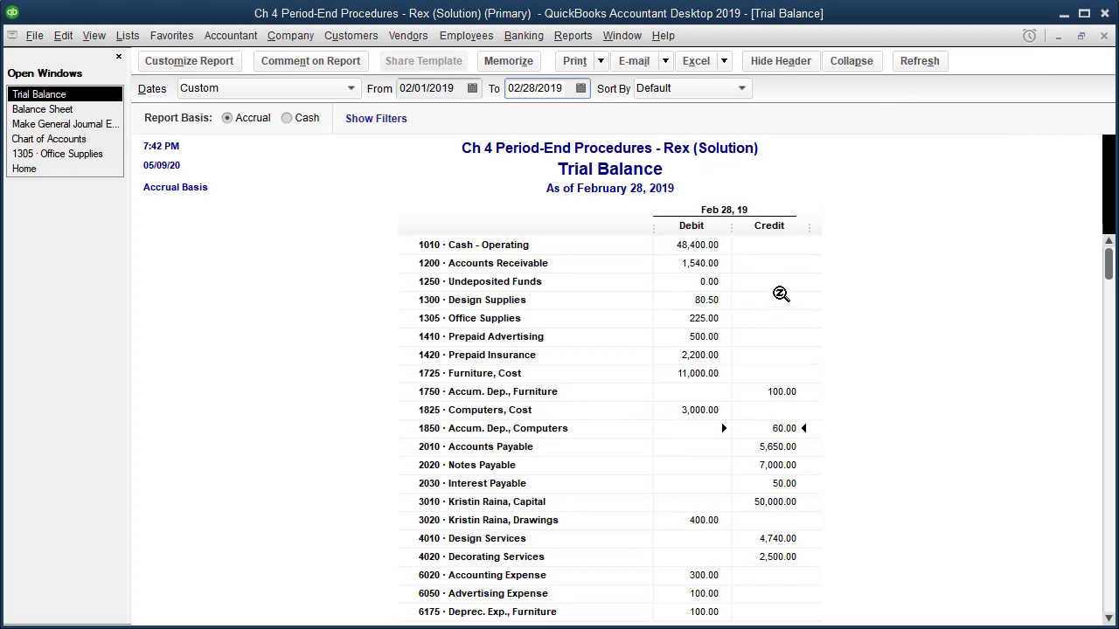
{"action": "scroll", "coordinate": [706, 376], "scroll_direction": "down", "scroll_amount": 1}
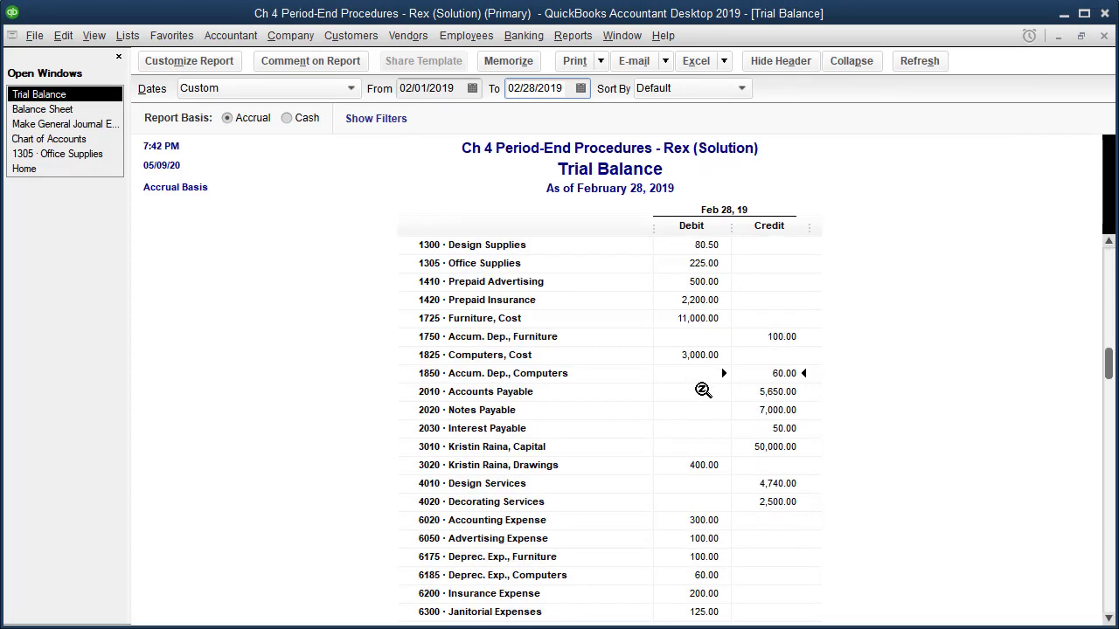
{"action": "scroll", "coordinate": [704, 387], "scroll_direction": "down", "scroll_amount": 1}
{"action": "scroll", "coordinate": [703, 390], "scroll_direction": "down", "scroll_amount": 1}
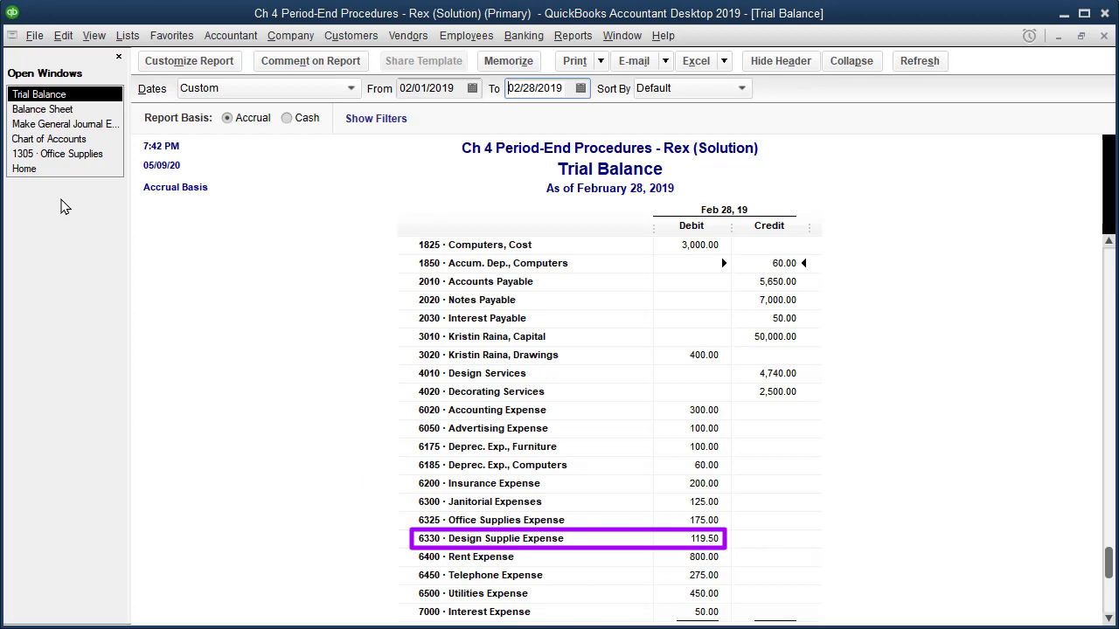
Review the balance sheet's current assets, then select account 1300 Design Supplies in the chart of accounts to check its balance
{"action": "left_click", "coordinate": [68, 110]}
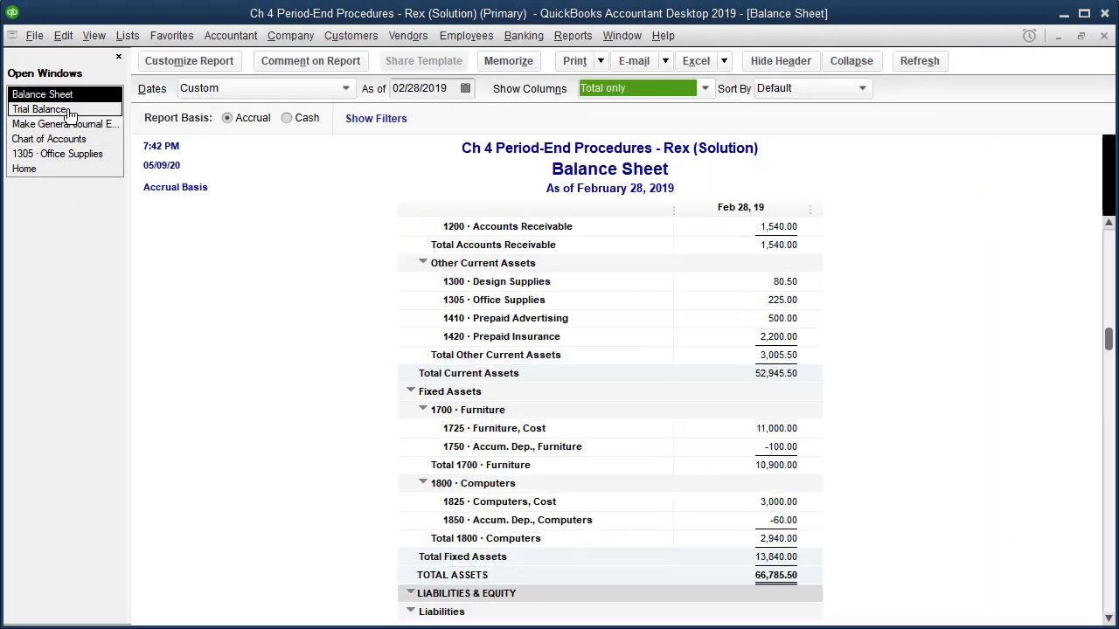
{"action": "scroll", "coordinate": [458, 344], "scroll_direction": "up", "scroll_amount": 2}
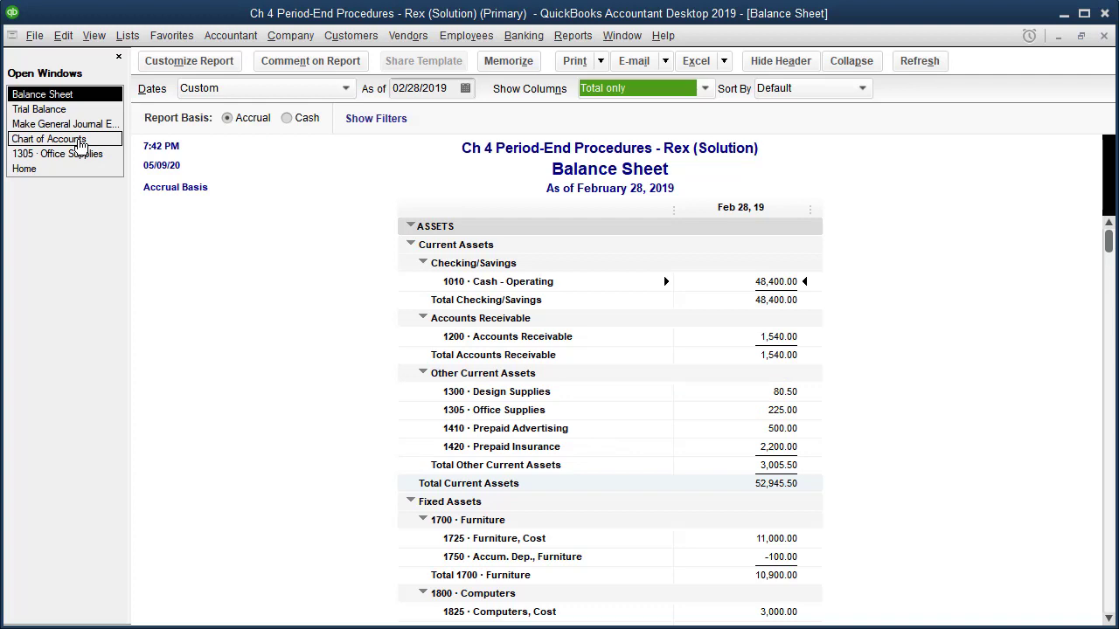
{"action": "left_click", "coordinate": [80, 140]}
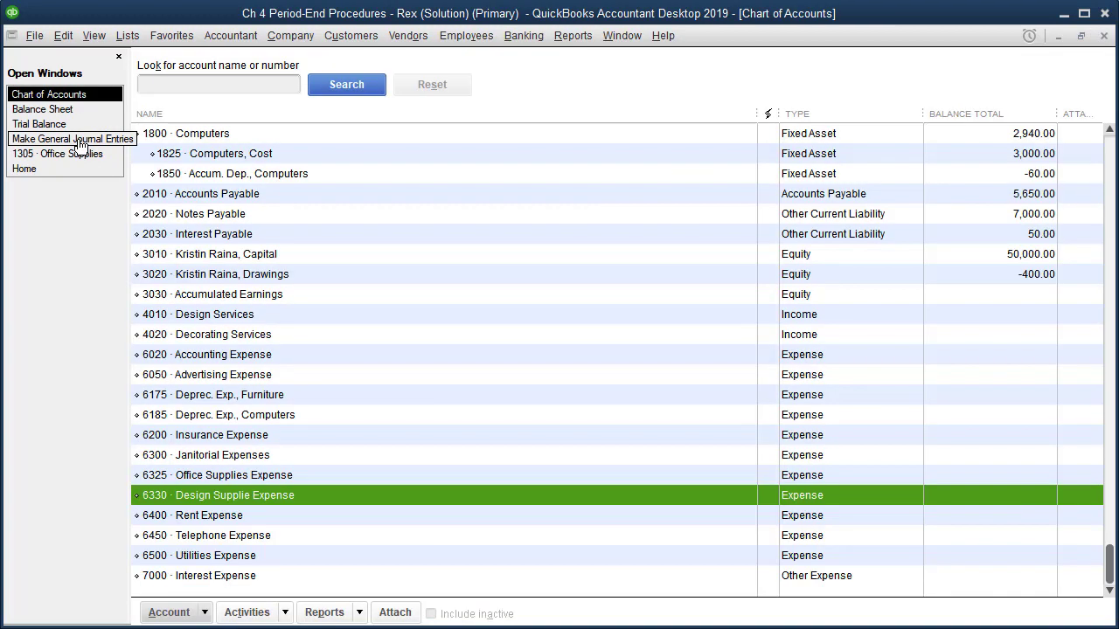
{"action": "scroll", "coordinate": [257, 242], "scroll_direction": "up", "scroll_amount": 4}
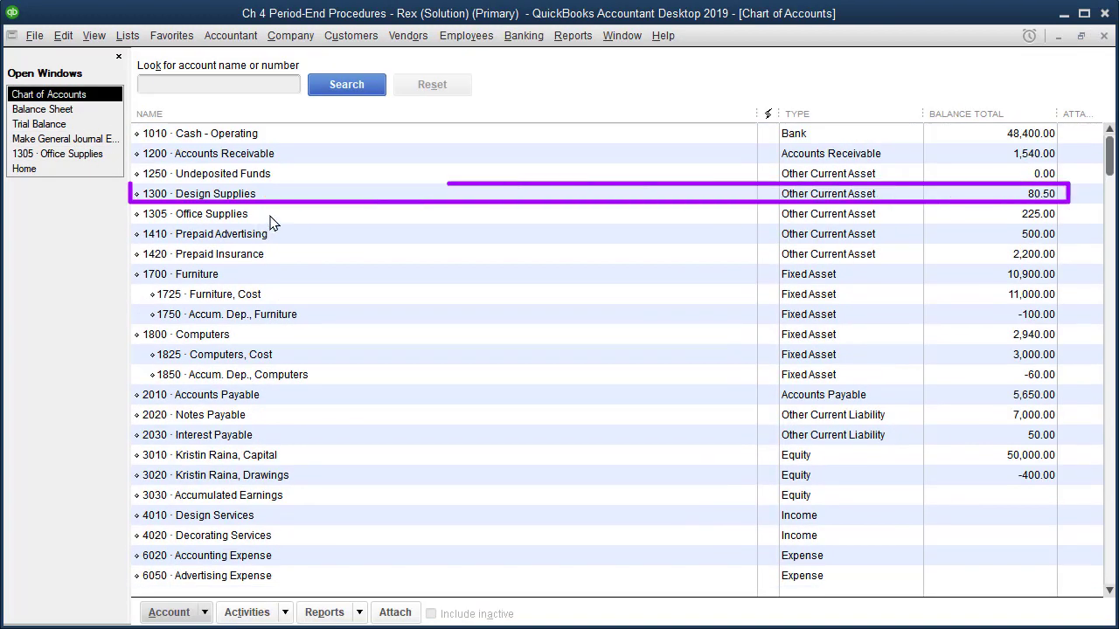
{"action": "left_click", "coordinate": [282, 198]}
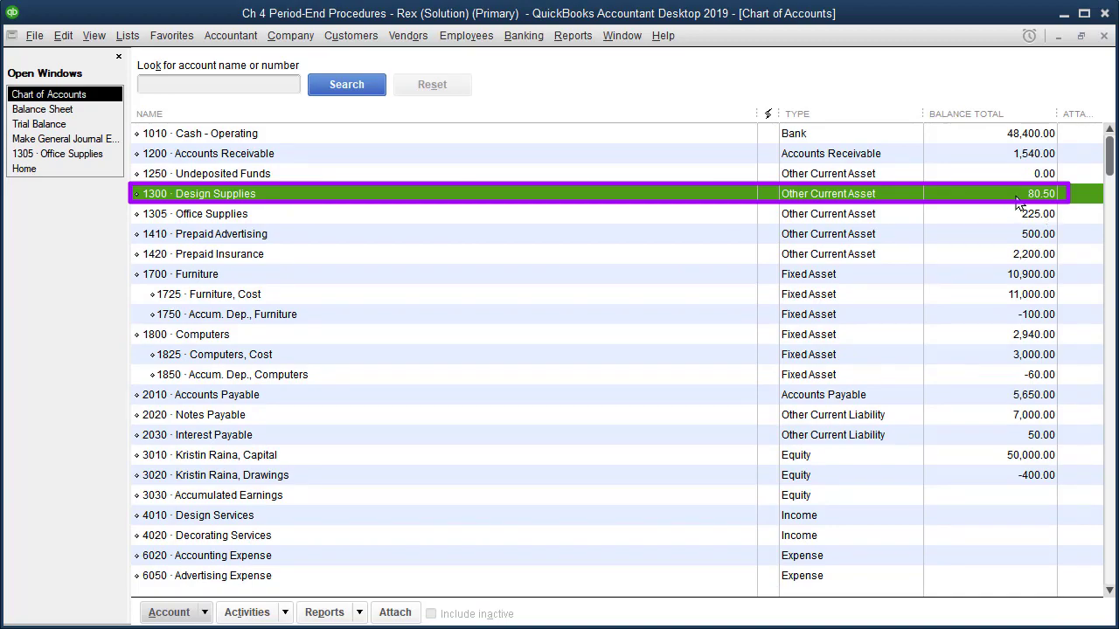